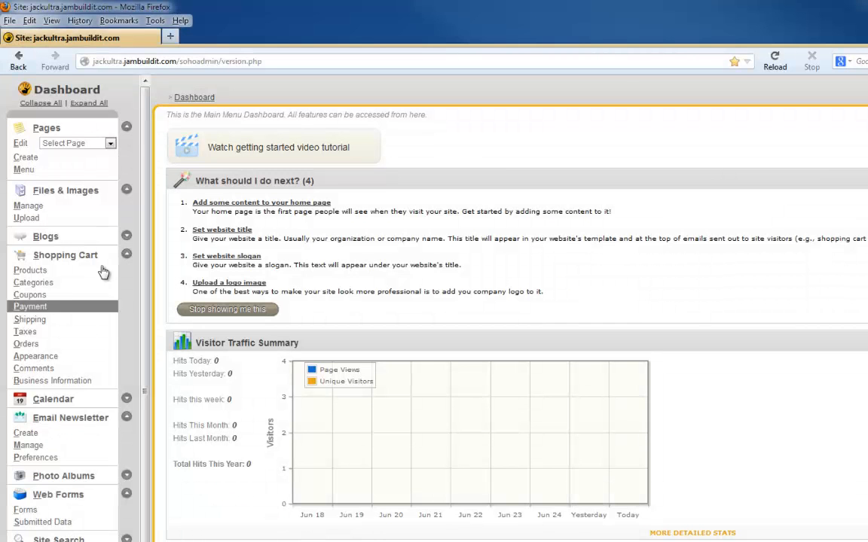
Open the eNews Signup page from the Pages list in the page editor
left_click(47, 128)
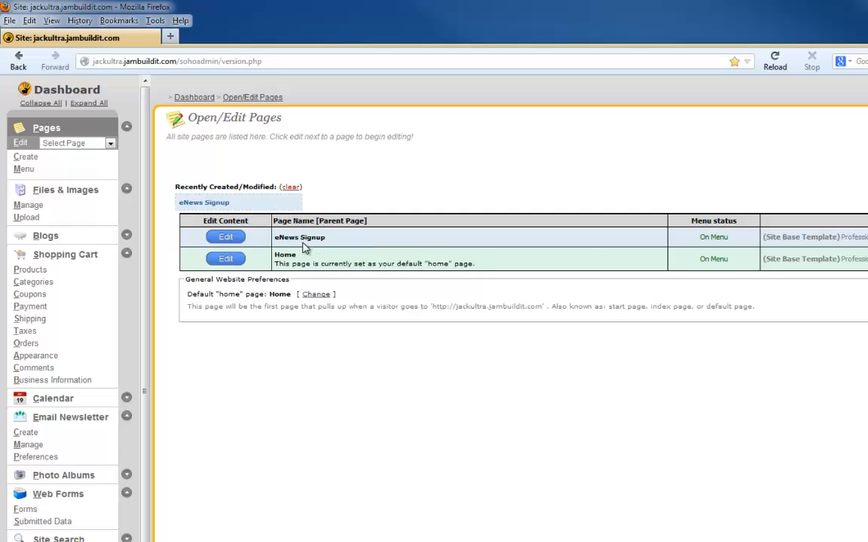
left_click(230, 231)
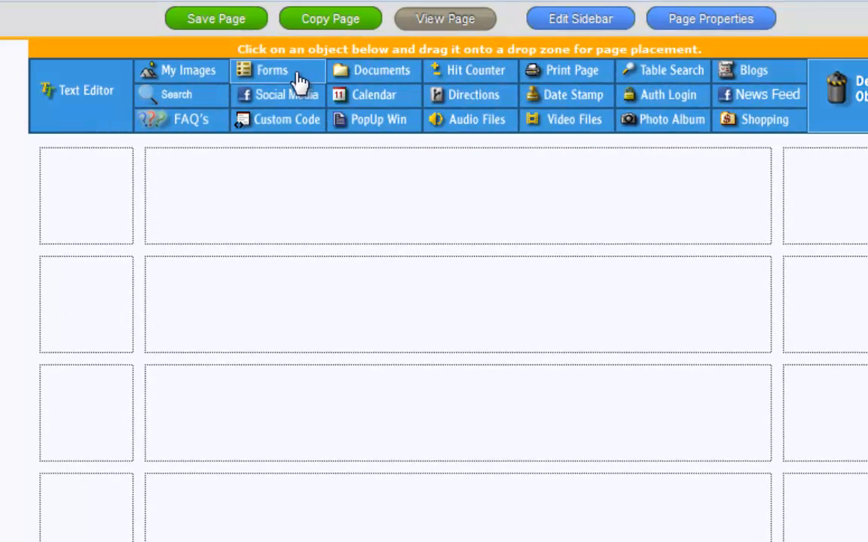
Place an enews.form.html form in the second content row, saving submissions to data table 'enews'
left_click_drag(300, 81, 377, 309)
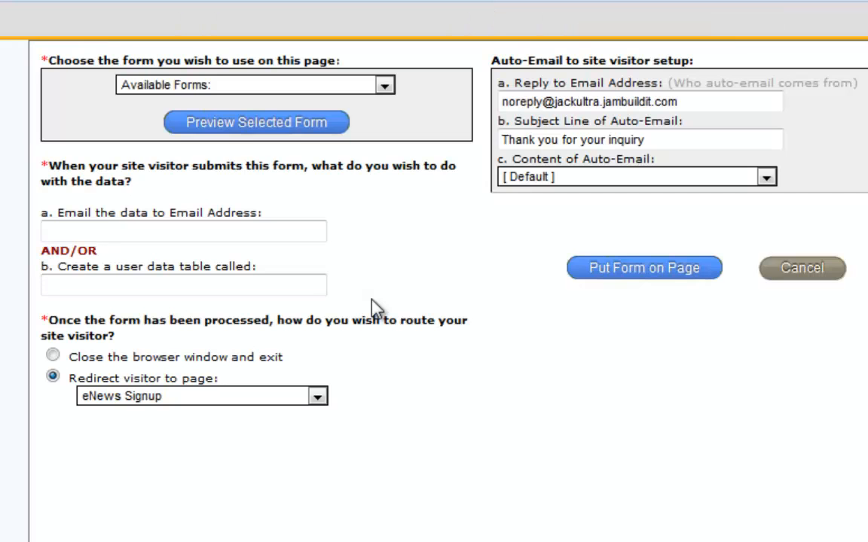
left_click(384, 87)
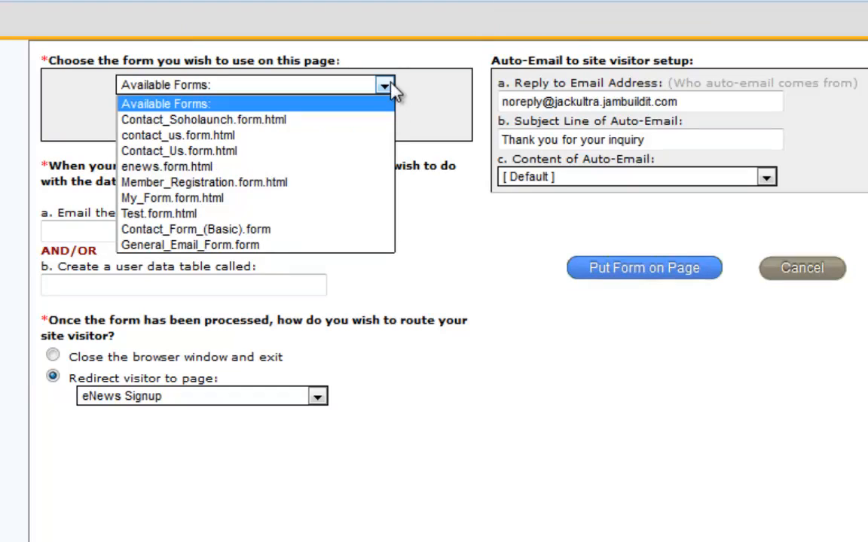
left_click(229, 171)
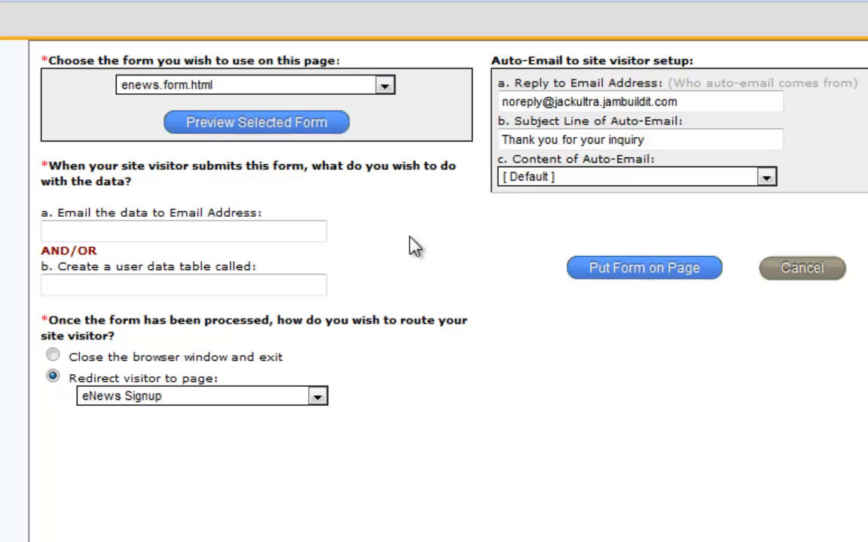
left_click(235, 293)
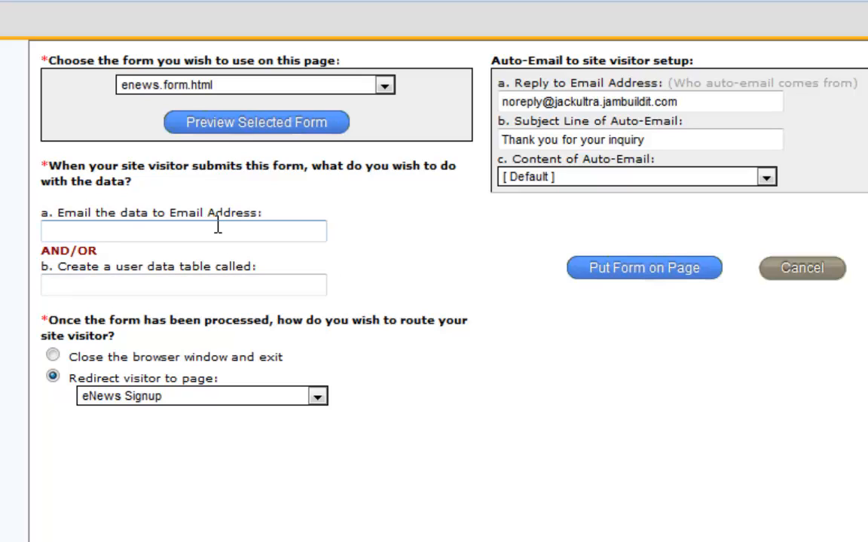
left_click(184, 279)
type("n")
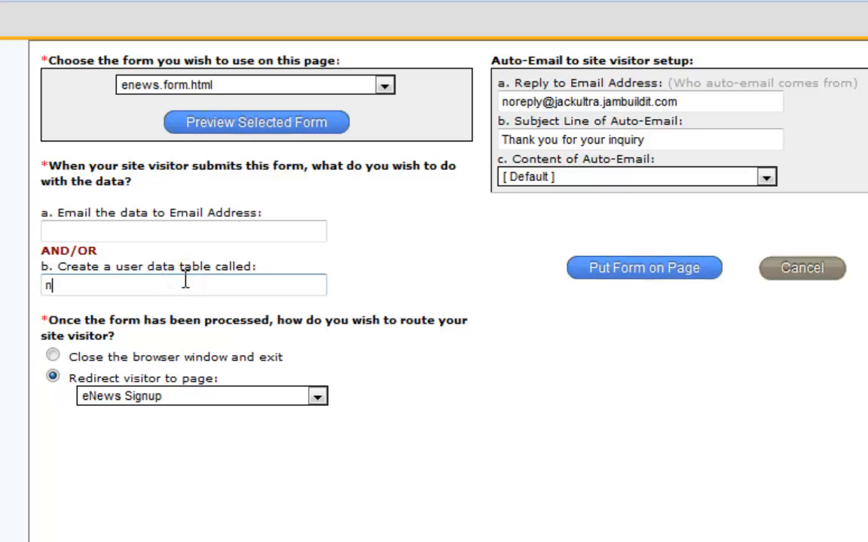
key("BackSpace")
type("enews")
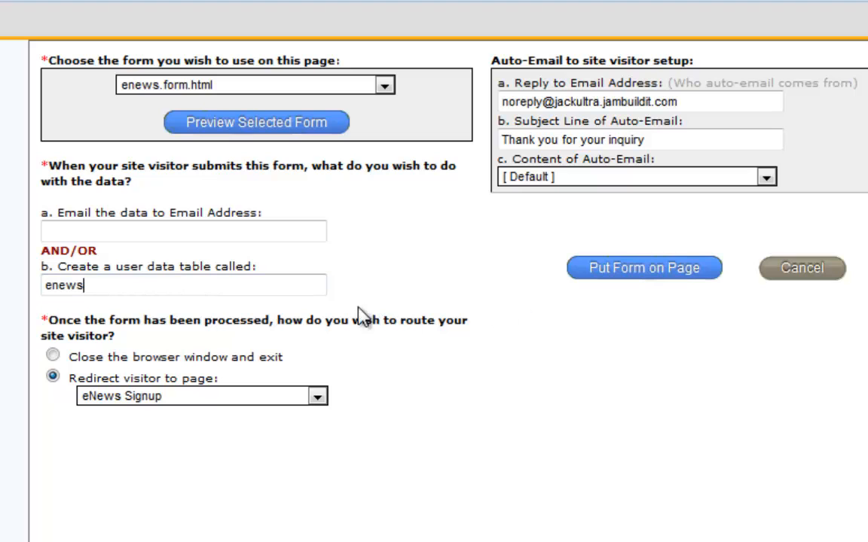
left_click(638, 272)
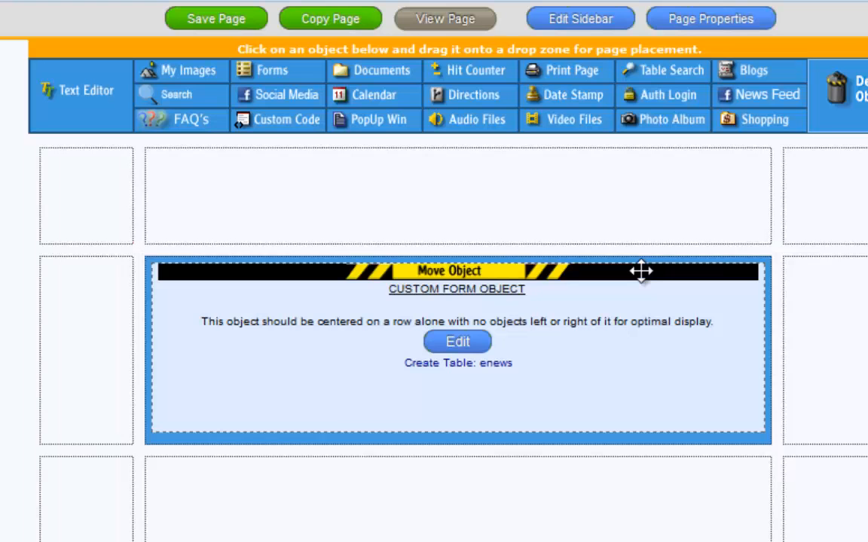
Save the page changes and view the live eNews Signup page
left_click(439, 28)
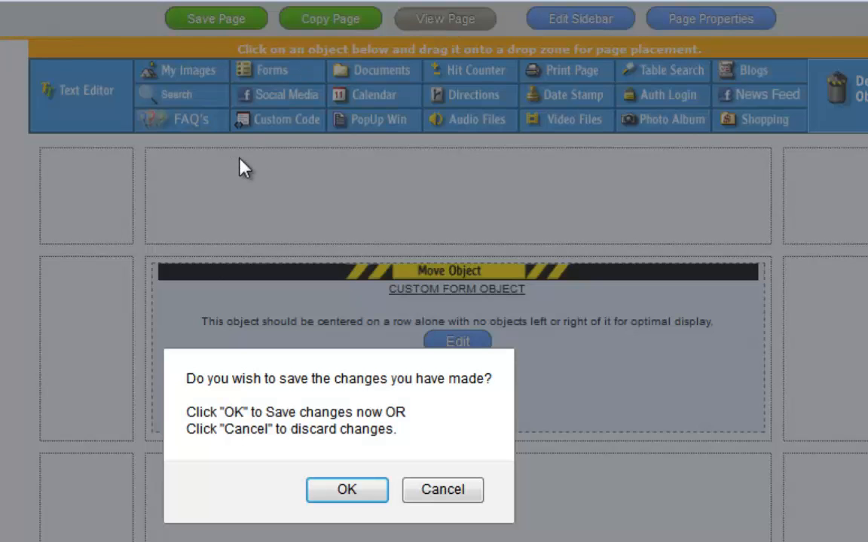
left_click(348, 490)
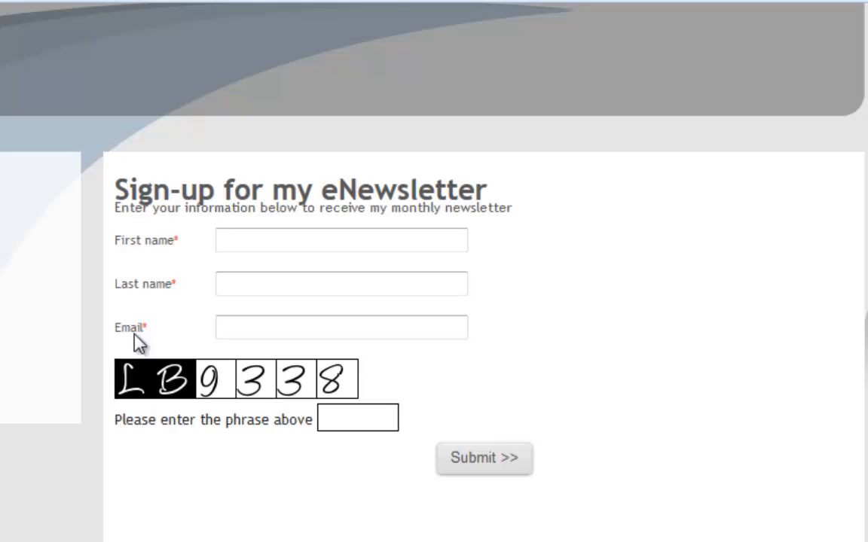
Submit a test sign-up with a first name, last name, email address and the captcha phrase
left_click(254, 230)
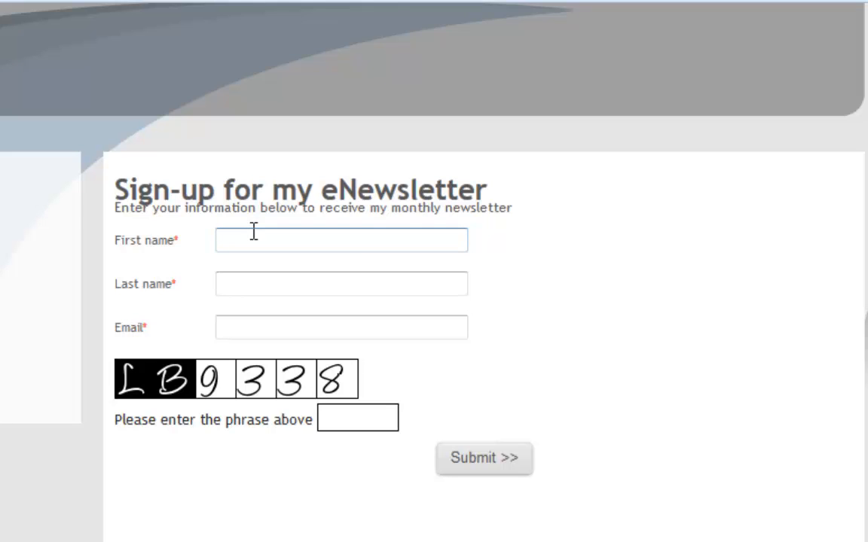
key("Tab")
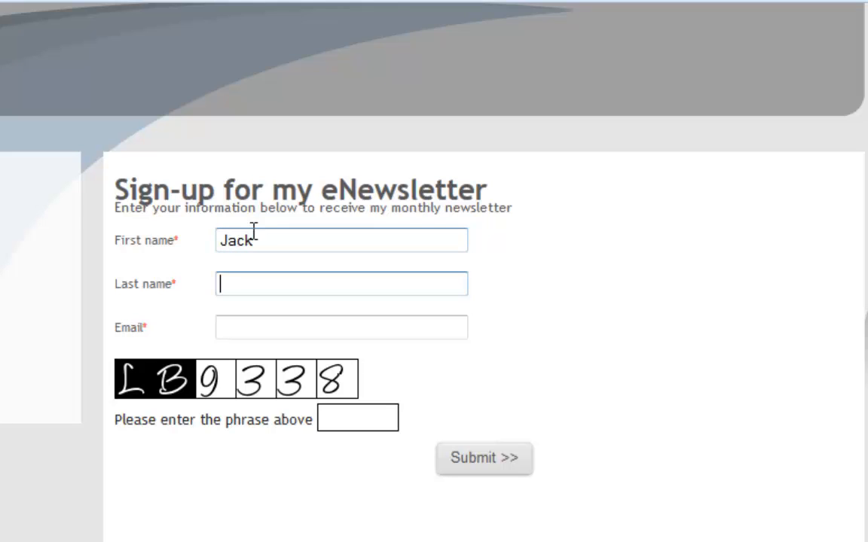
key("Tab")
type("jacktest@example.com")
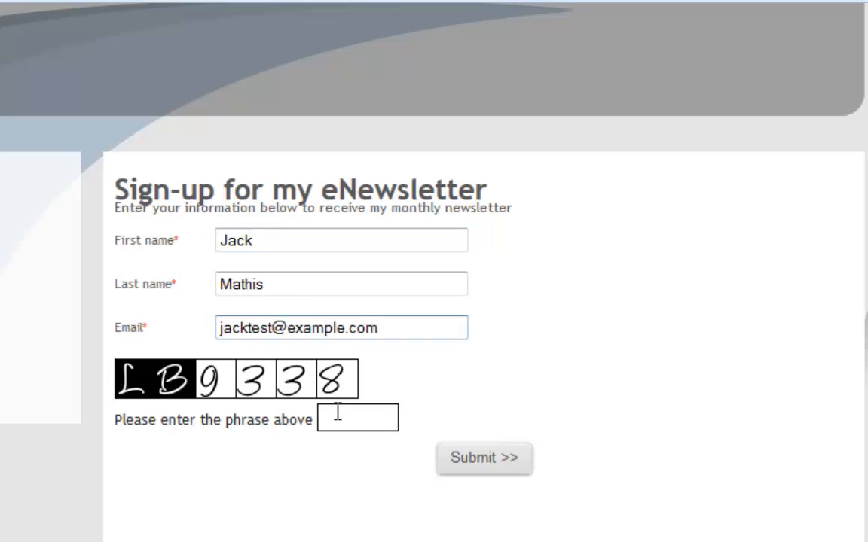
left_click(337, 412)
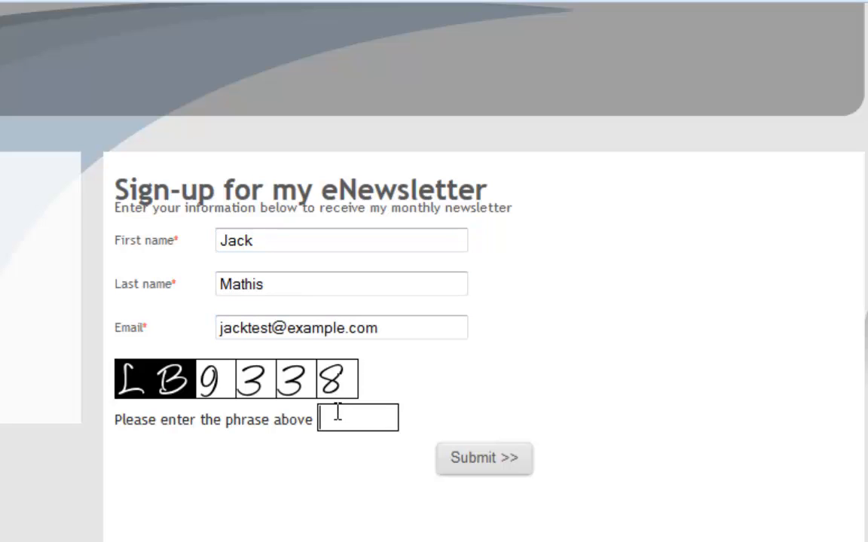
type("LB9338")
left_click(483, 461)
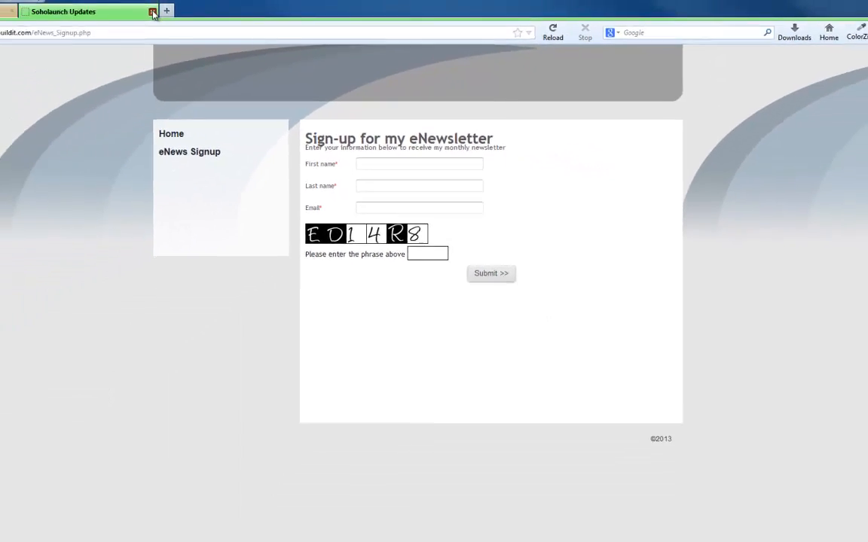
Close the live page and view the stored records of the UDT_ENEWS table
left_click(154, 14)
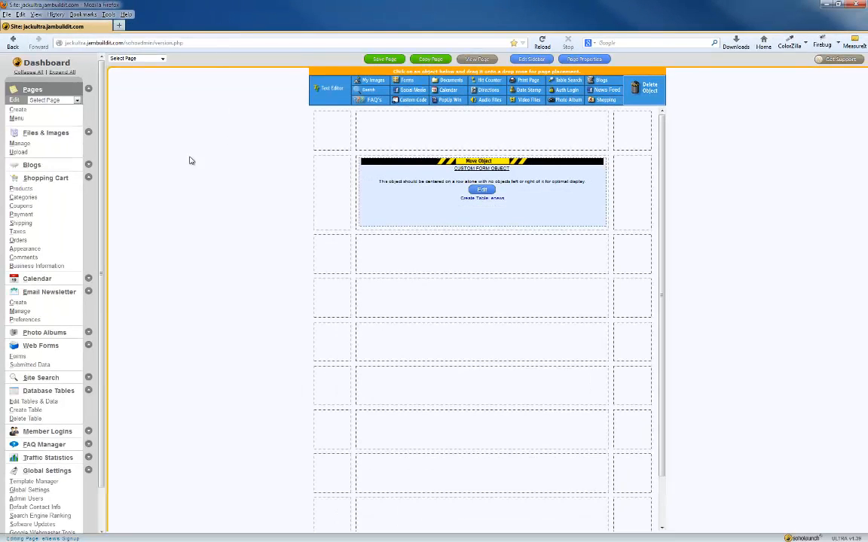
scroll(83, 241, "down", 1)
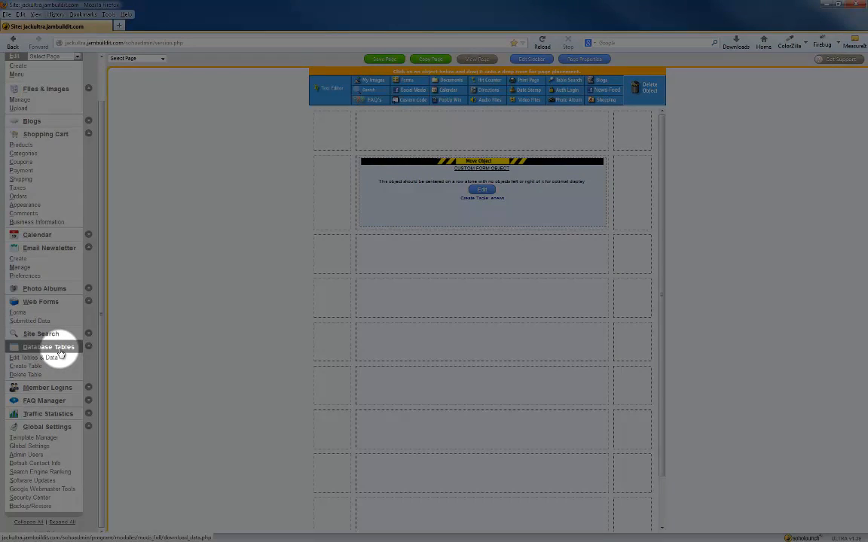
left_click(59, 352)
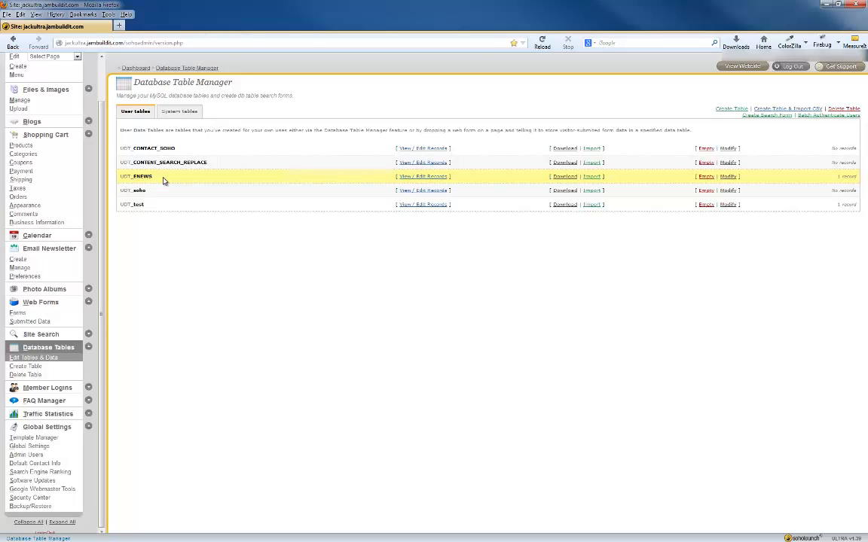
left_click(413, 180)
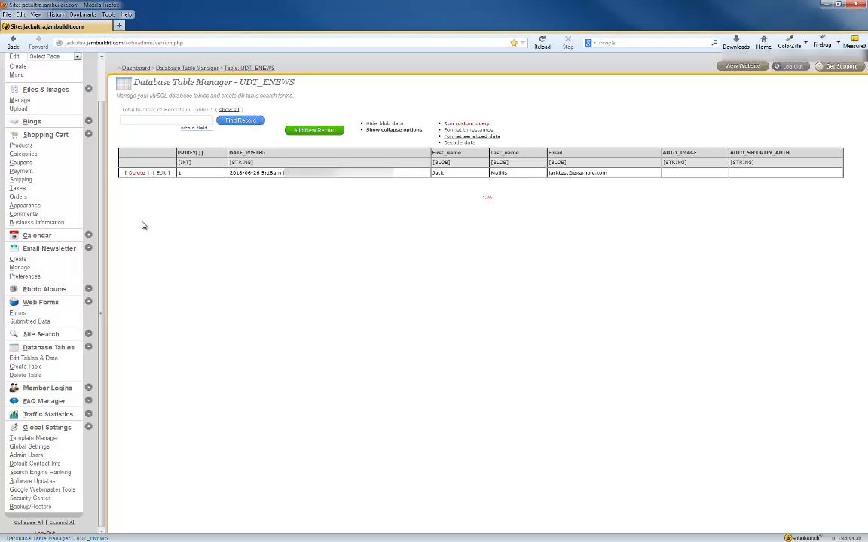
Clear the recent table history and maximize the enewslist.ods Calc window
left_click(72, 348)
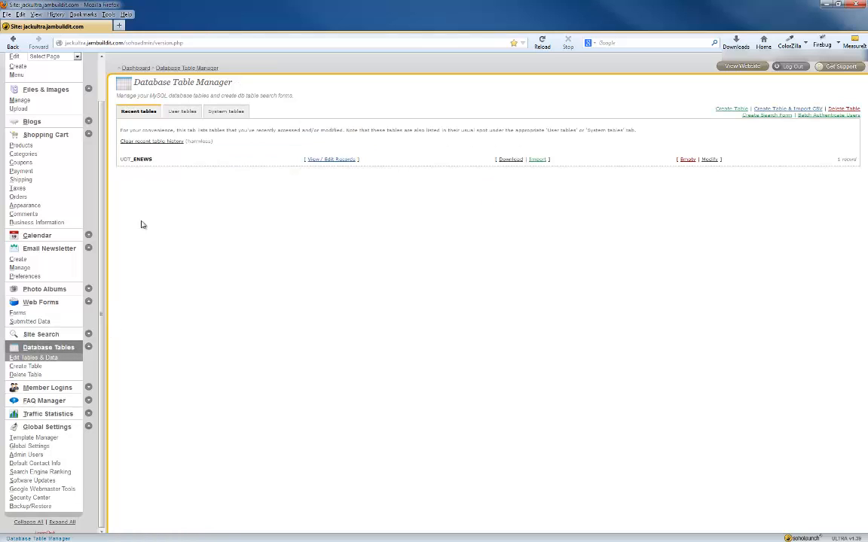
left_click(174, 143)
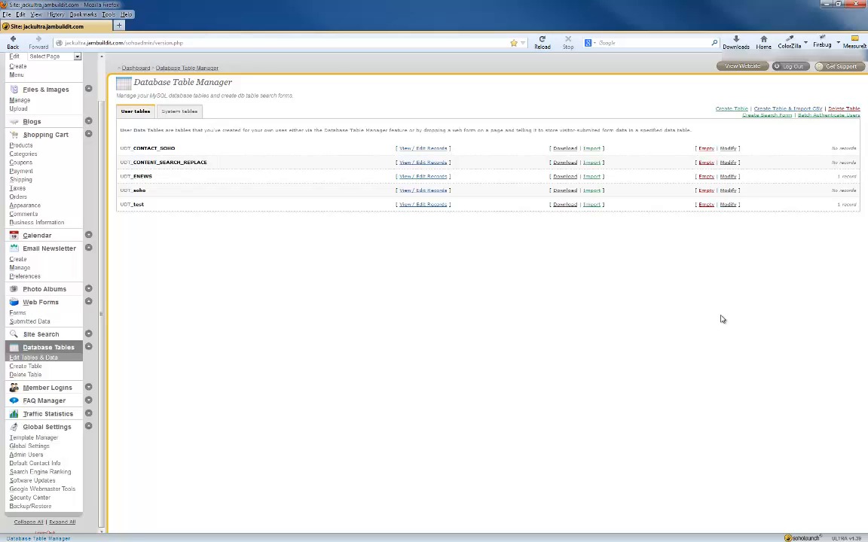
left_click_drag(867, 79, 311, 2)
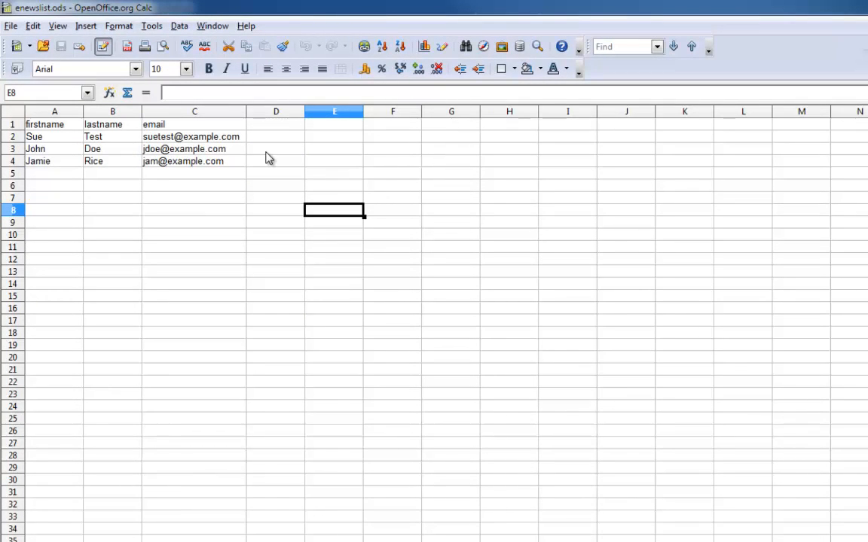
Select empty cell A5 below the contact list and open the File menu
left_click(73, 124)
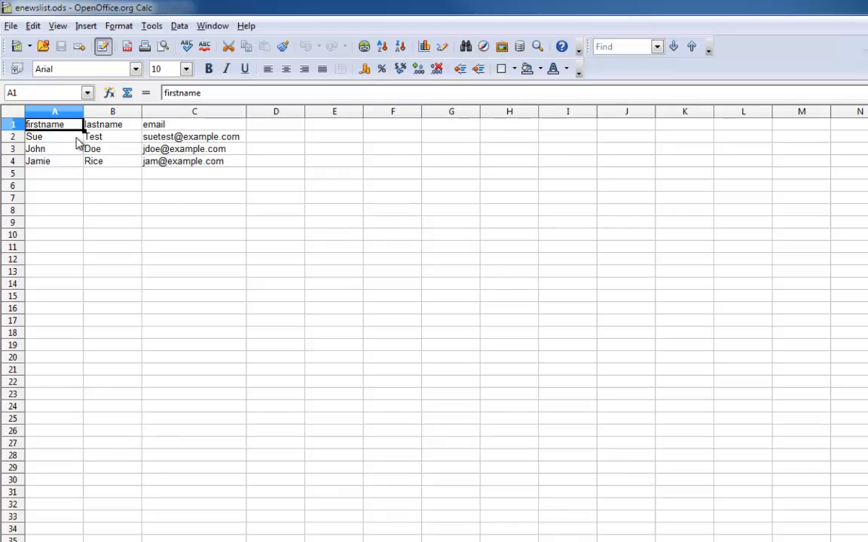
left_click(68, 176)
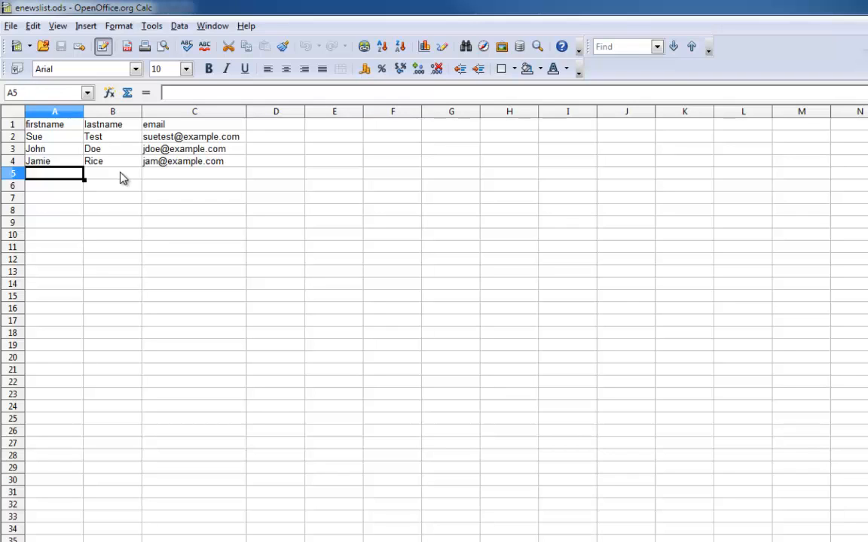
left_click(13, 26)
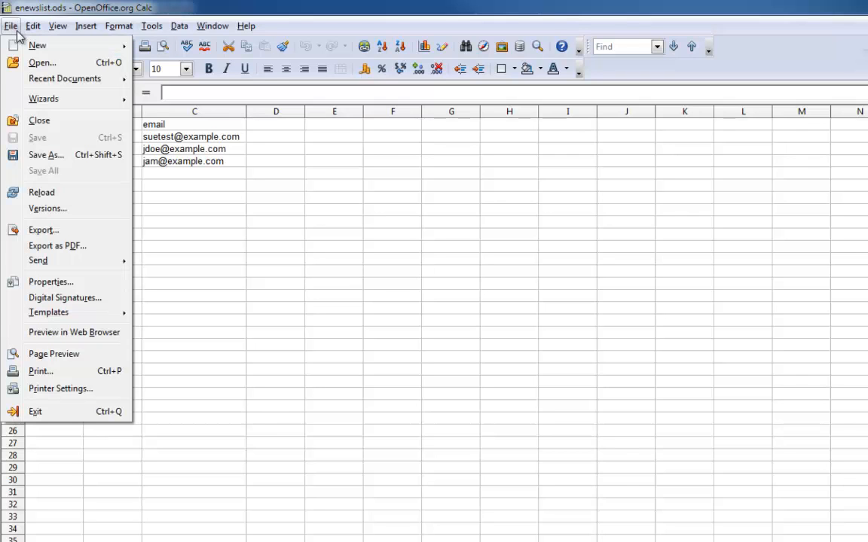
Save the list as enewslist.csv in Text CSV format with default export settings, then restore the window
left_click(77, 158)
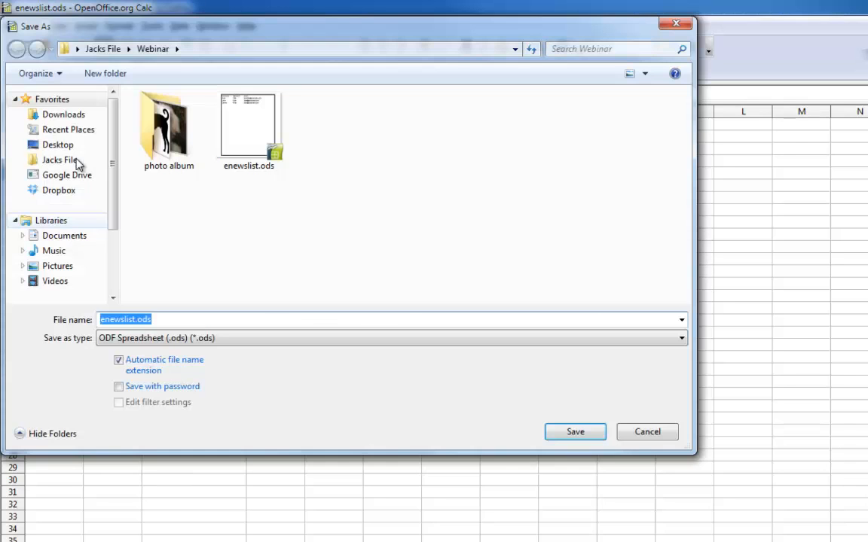
left_click(115, 343)
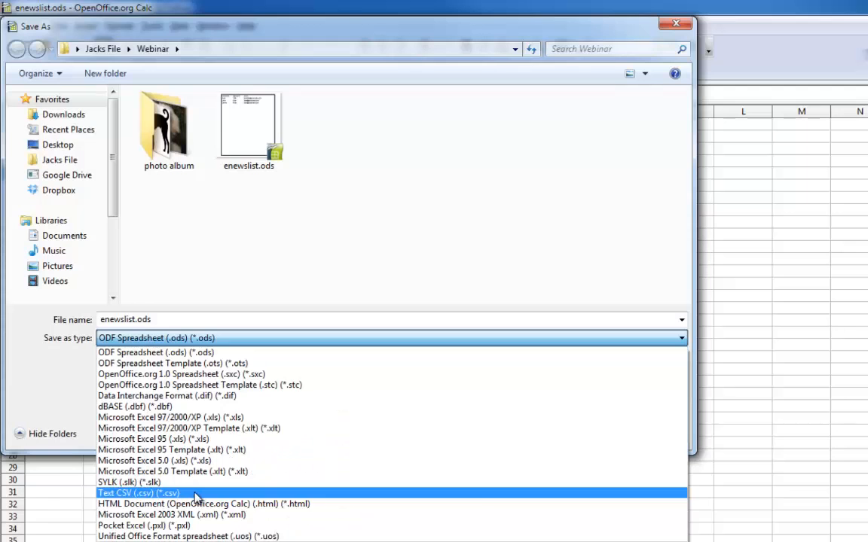
left_click(241, 497)
left_click(575, 432)
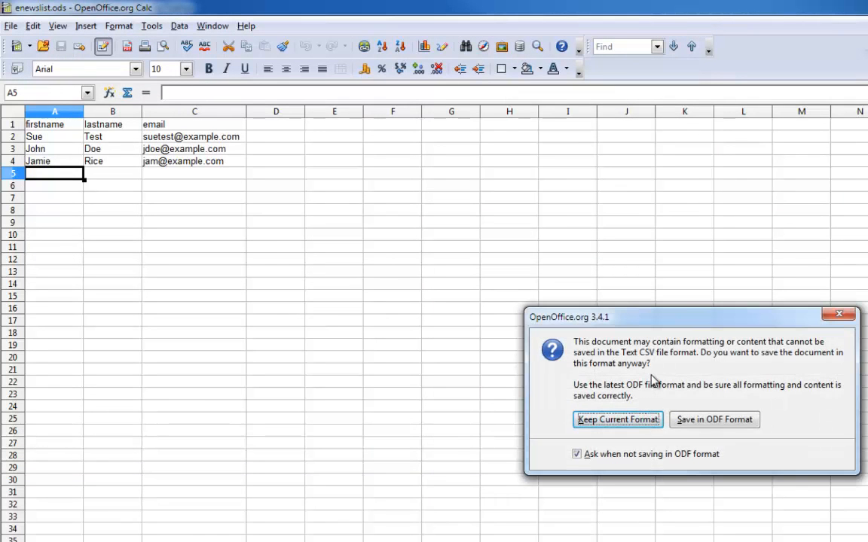
left_click(616, 422)
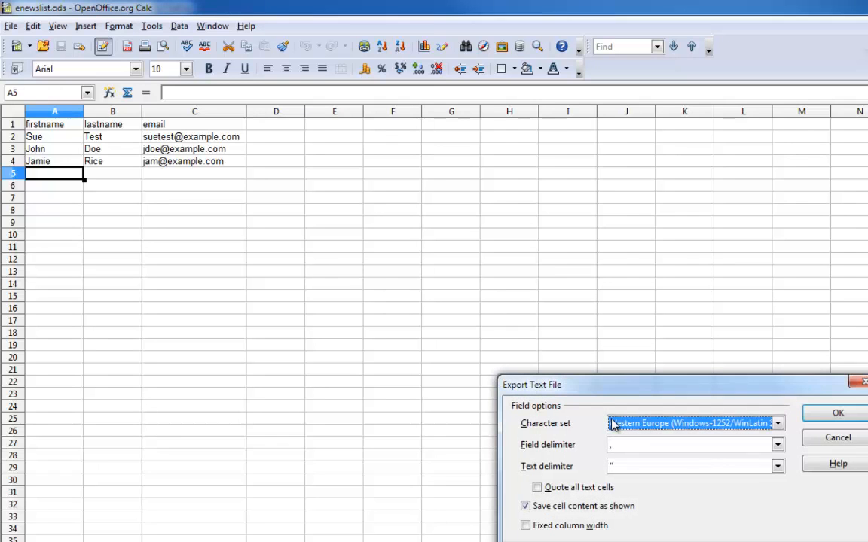
left_click(828, 416)
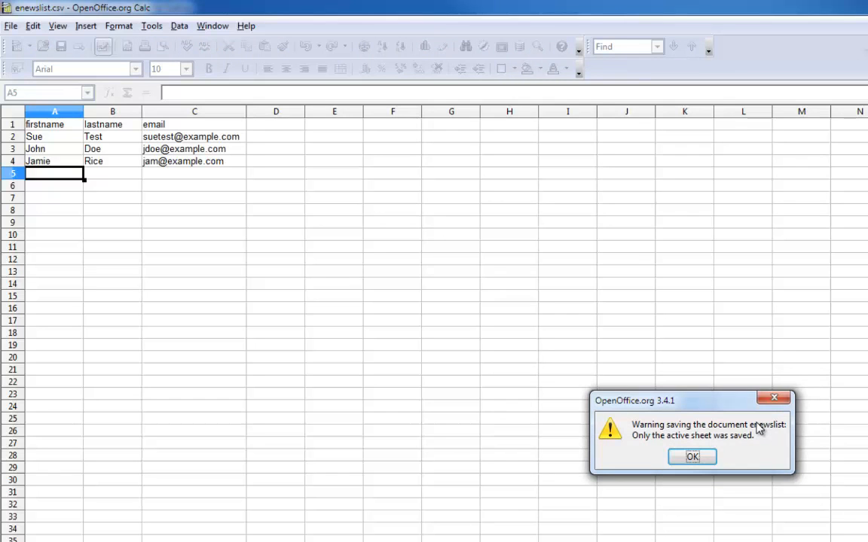
left_click(707, 458)
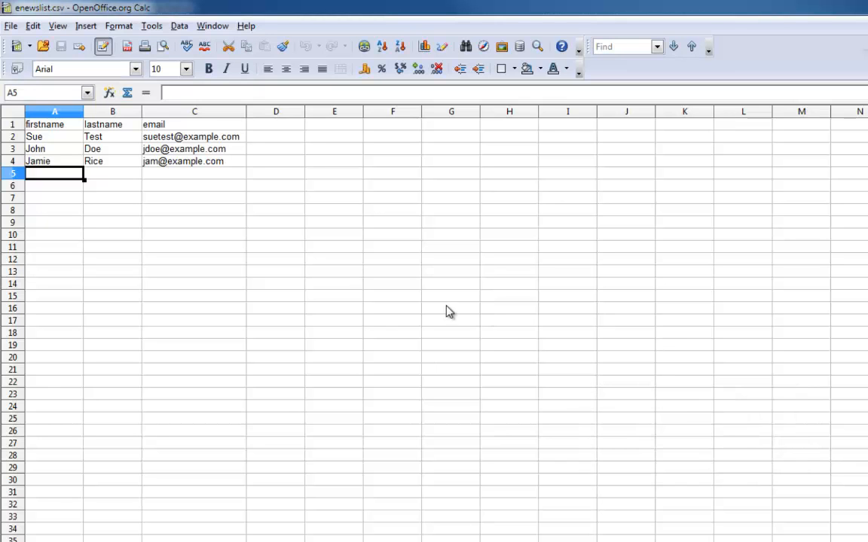
double_click(368, 6)
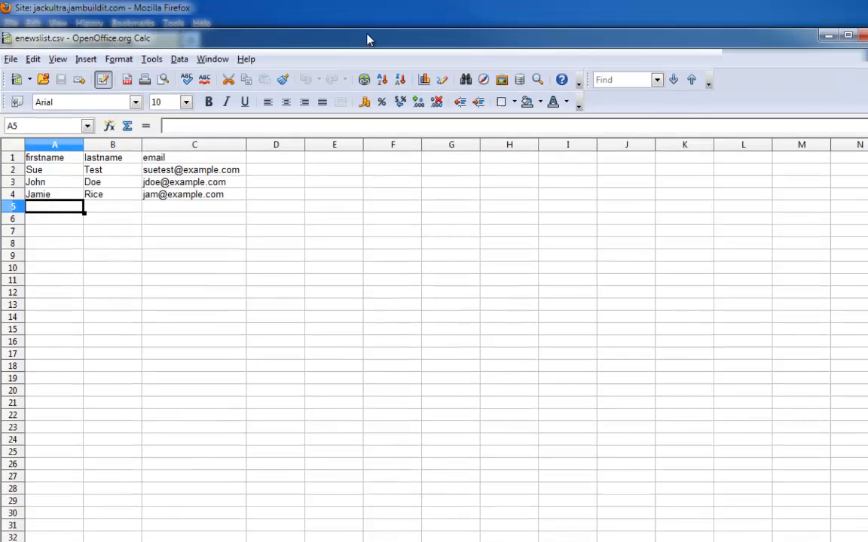
Start a Create Table & Import CSV wizard with new table name enews_list and continue
left_click(518, 22)
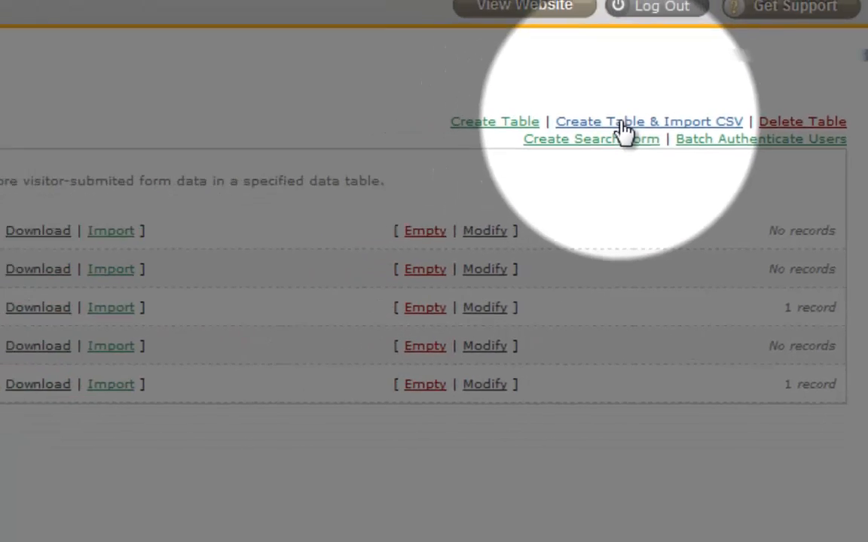
left_click(585, 134)
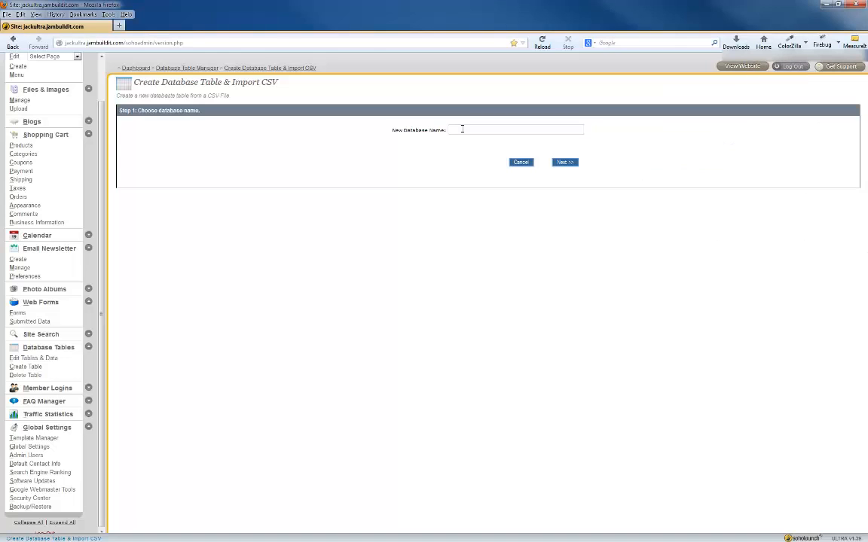
left_click(462, 129)
type("en")
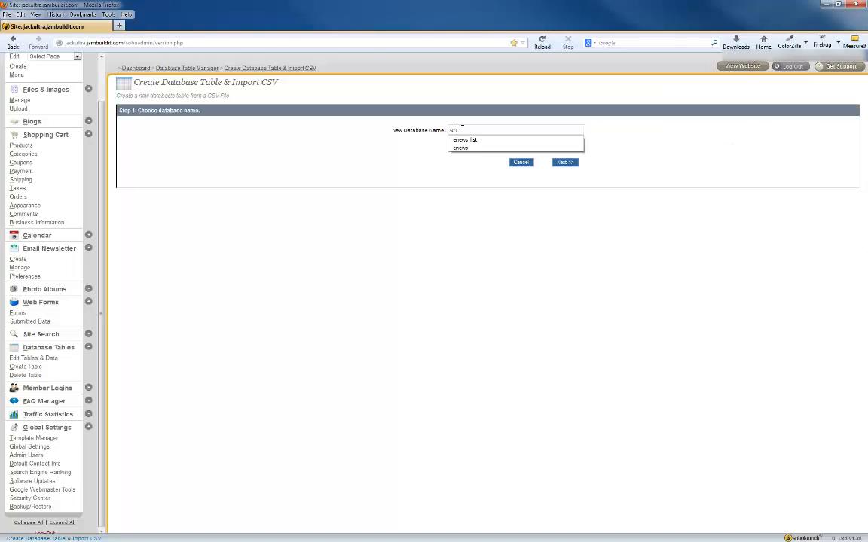
type("ews_list")
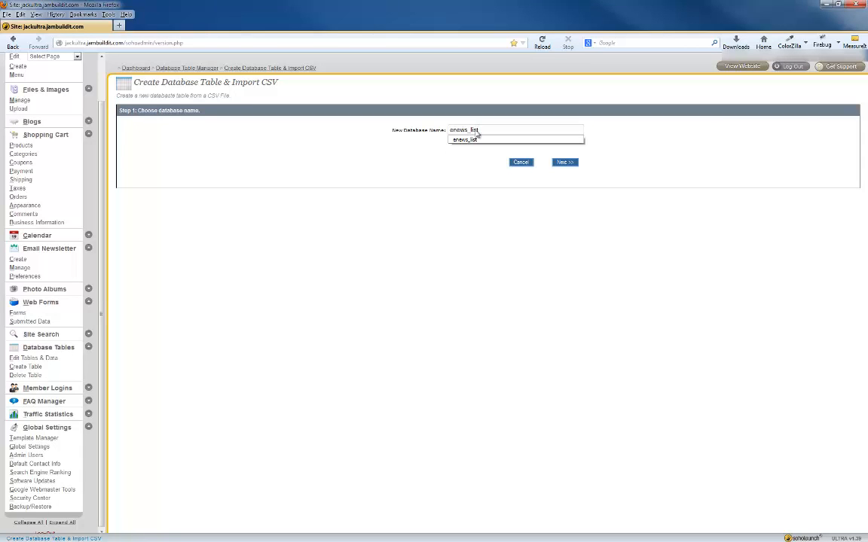
left_click(471, 166)
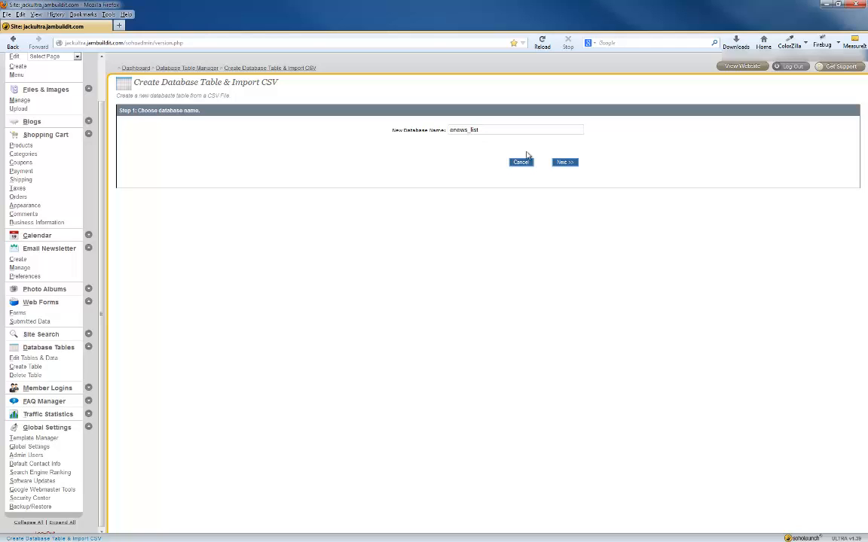
left_click(566, 164)
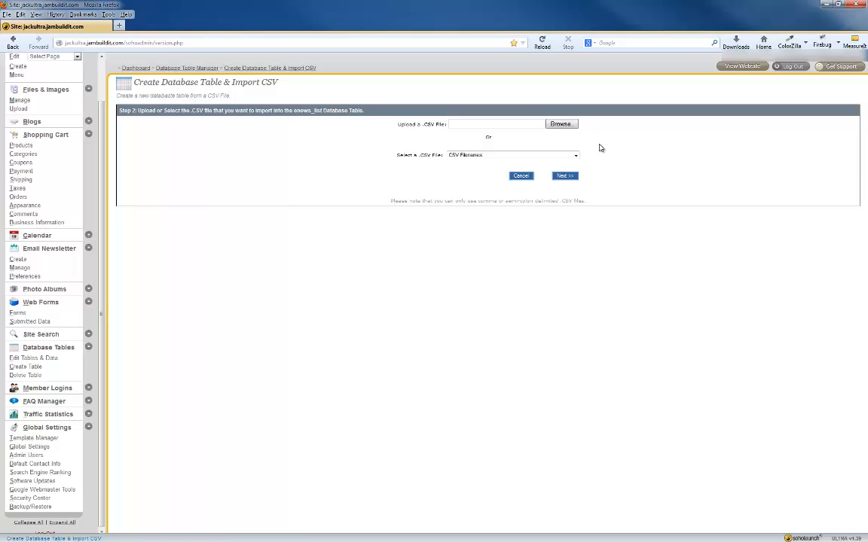
Upload enewslist.csv into enews_list and return to the Database Table Manager
left_click(560, 125)
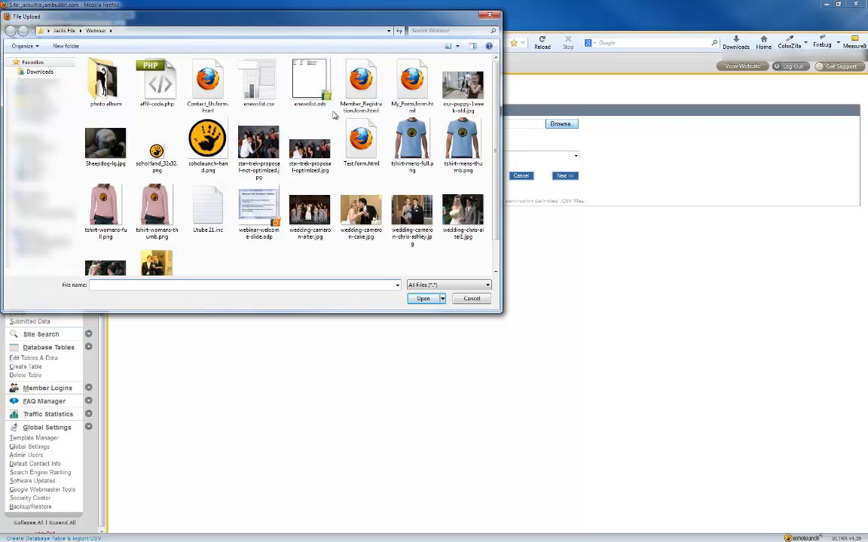
double_click(262, 98)
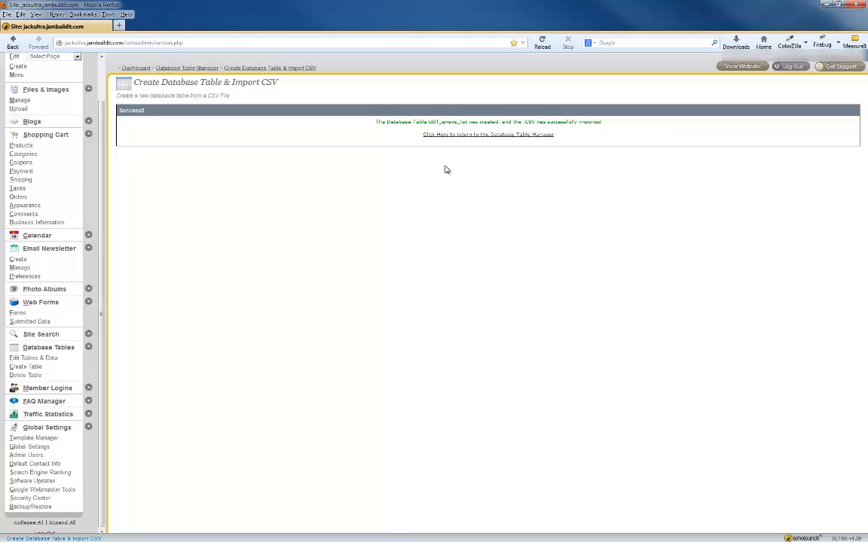
left_click(481, 136)
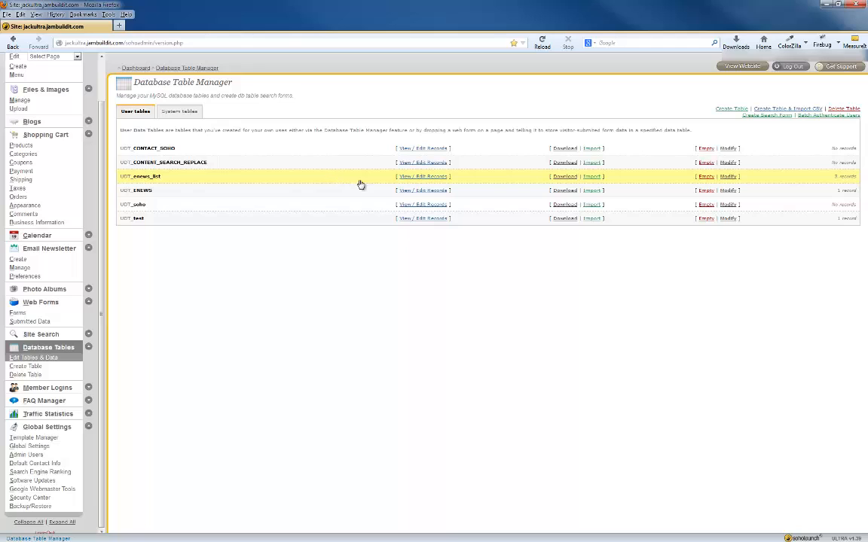
Review the three records in UDT_enews_list, then clear the recent table history in Database Table Manager
left_click(407, 178)
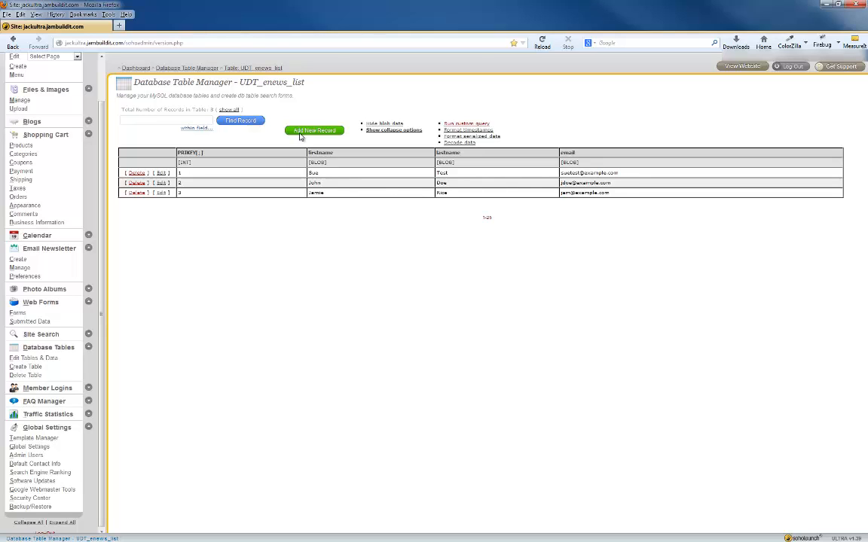
left_click(204, 68)
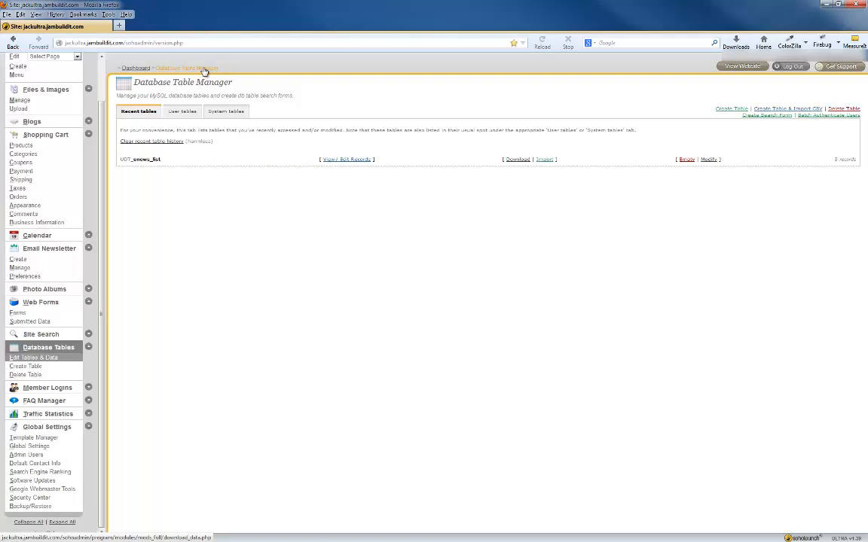
left_click(173, 143)
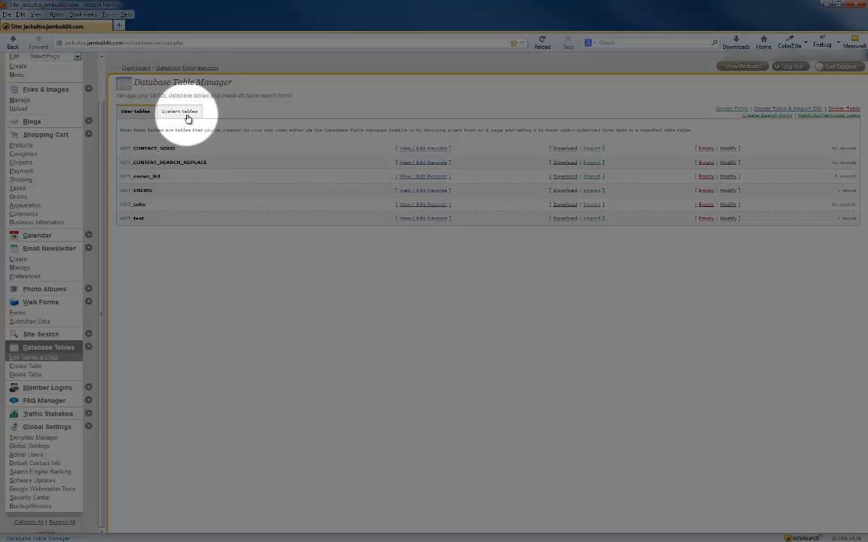
Open the cart_customers system table's records to see its billing email column
left_click(187, 118)
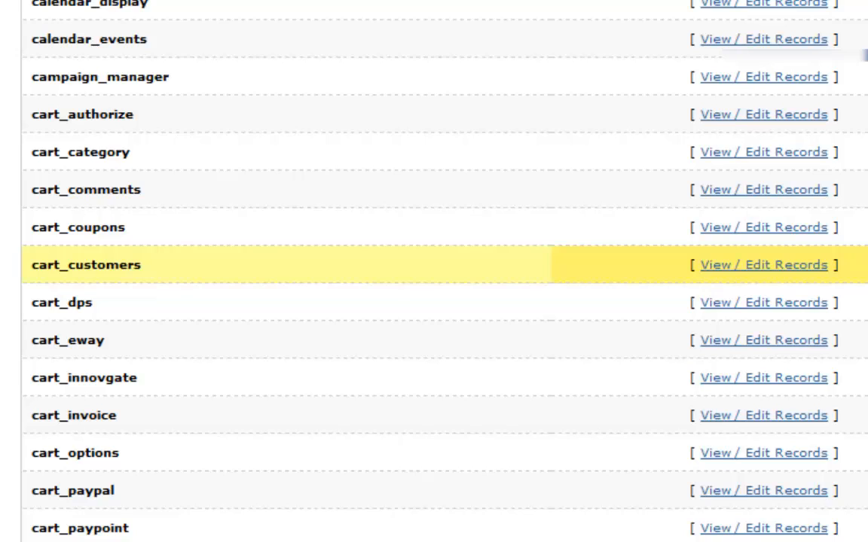
left_click(749, 268)
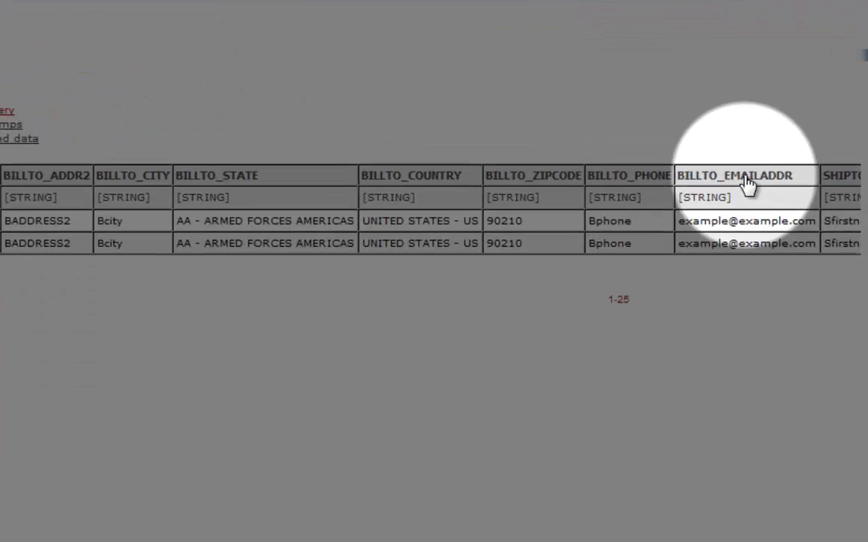